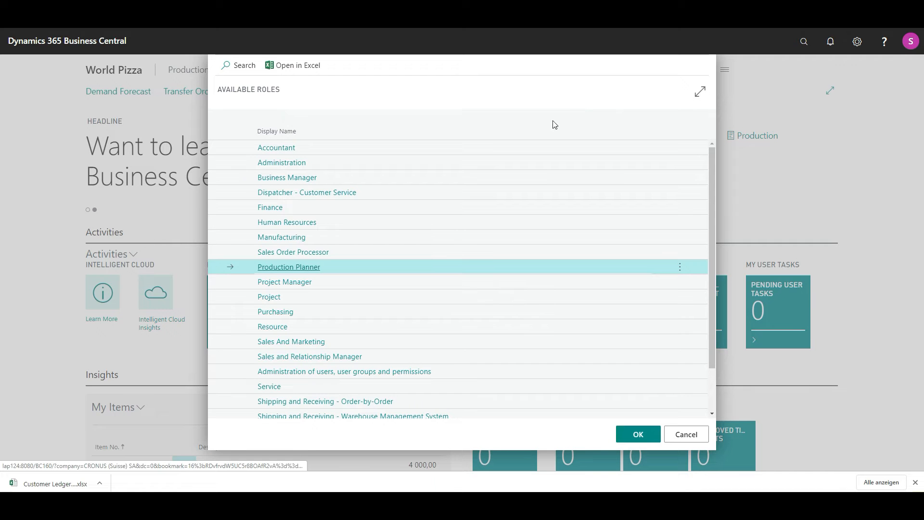
# - Change the role in My Settings to Shipping and Receiving - Warehouse Management System
pyautogui.scroll(-1, 363, 231)
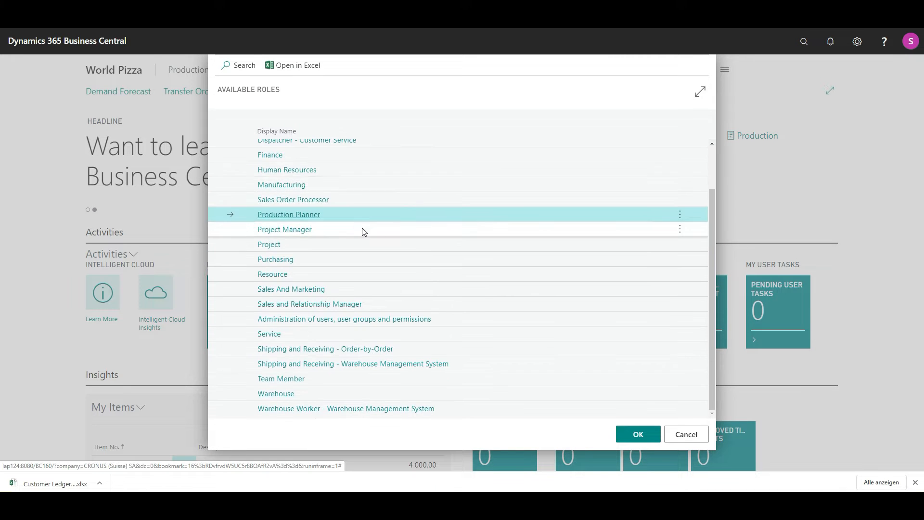
pyautogui.click(343, 365)
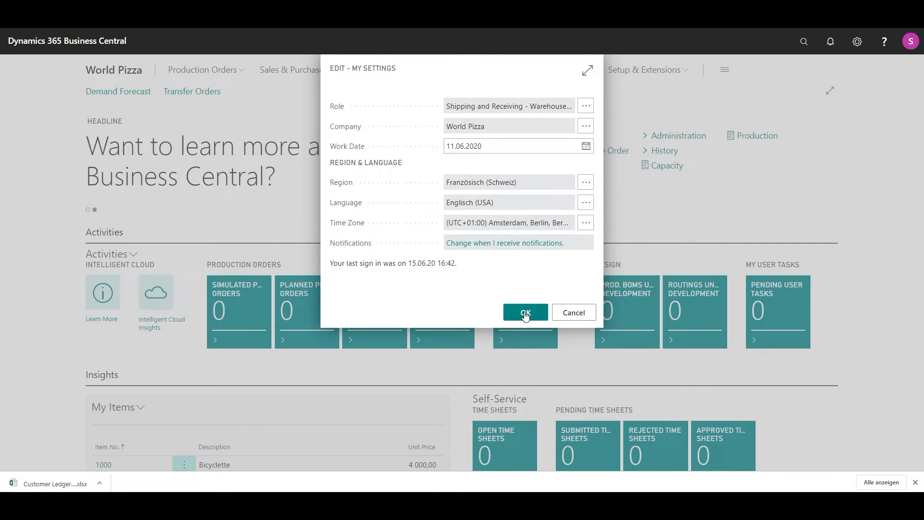
pyautogui.click(525, 314)
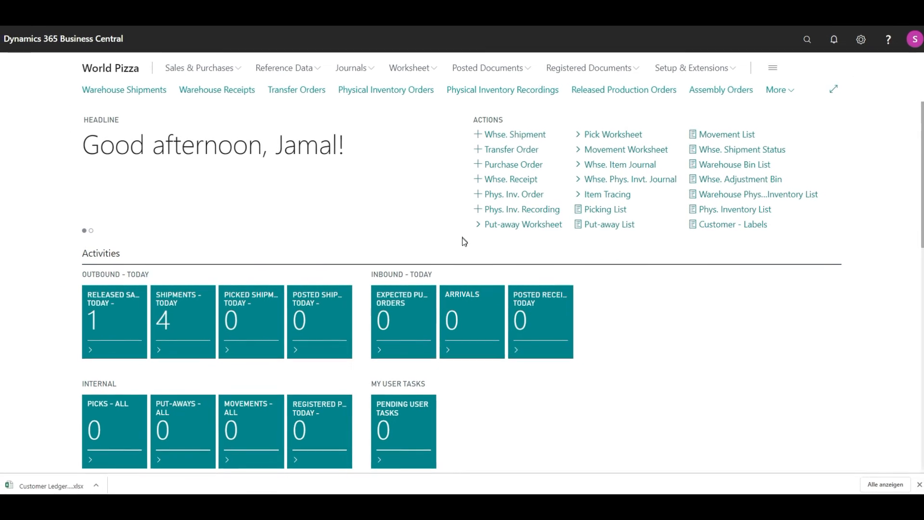
# - Create new warehouse shipment EX000030 with location code DELIVERY
pyautogui.click(498, 139)
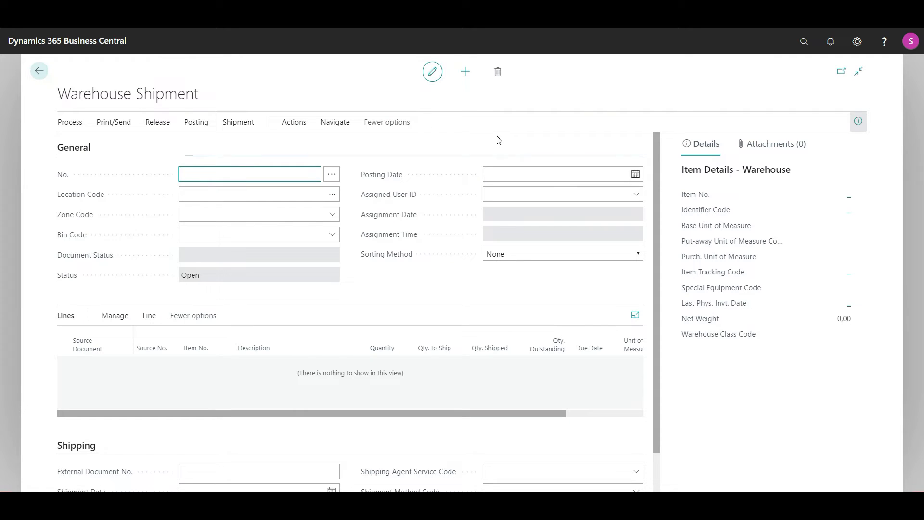
pyautogui.click(266, 197)
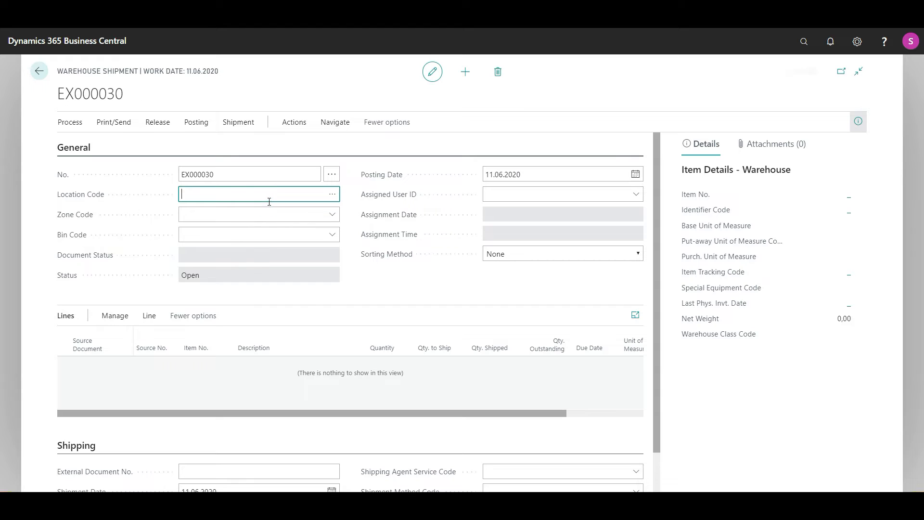
pyautogui.click(336, 195)
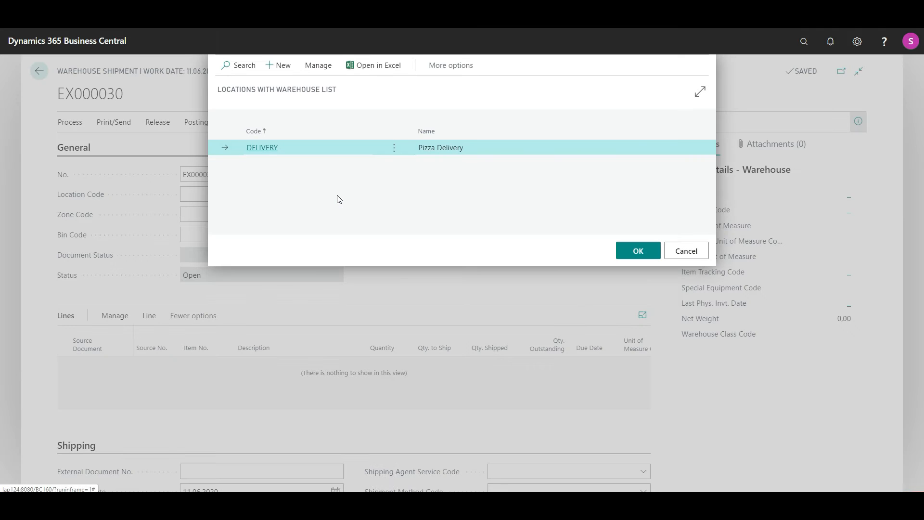
pyautogui.click(636, 256)
pyautogui.moveTo(656, 248); pyautogui.dragTo(645, 341)
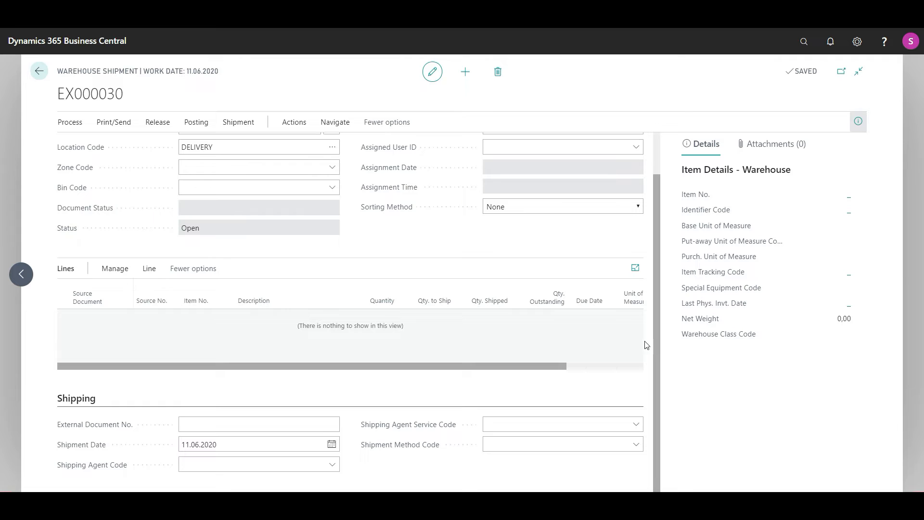
# - Set Pizza Driver 1 as the shipment's shipping agent
pyautogui.click(331, 465)
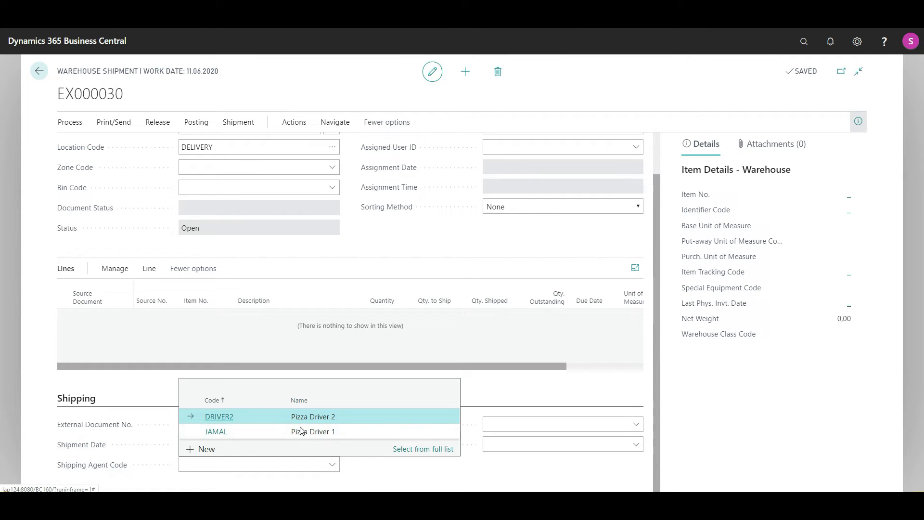
pyautogui.click(242, 435)
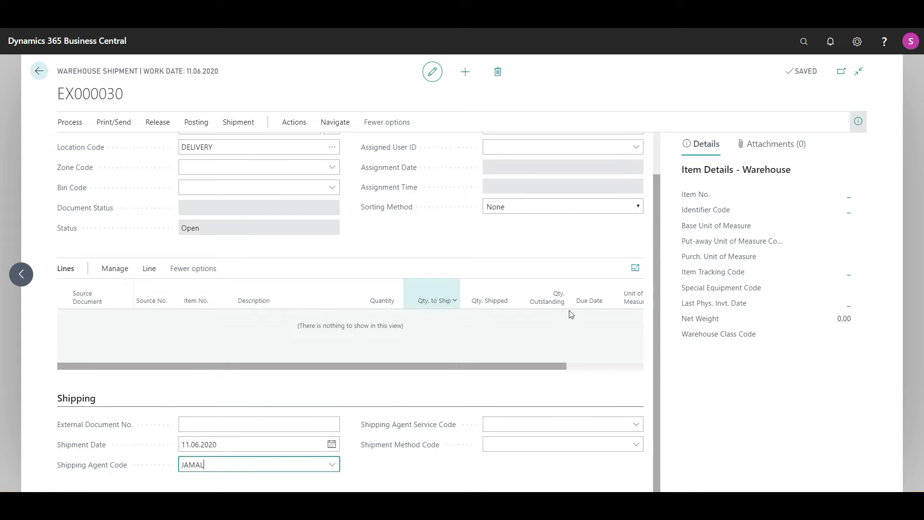
pyautogui.scroll(1, 658, 162)
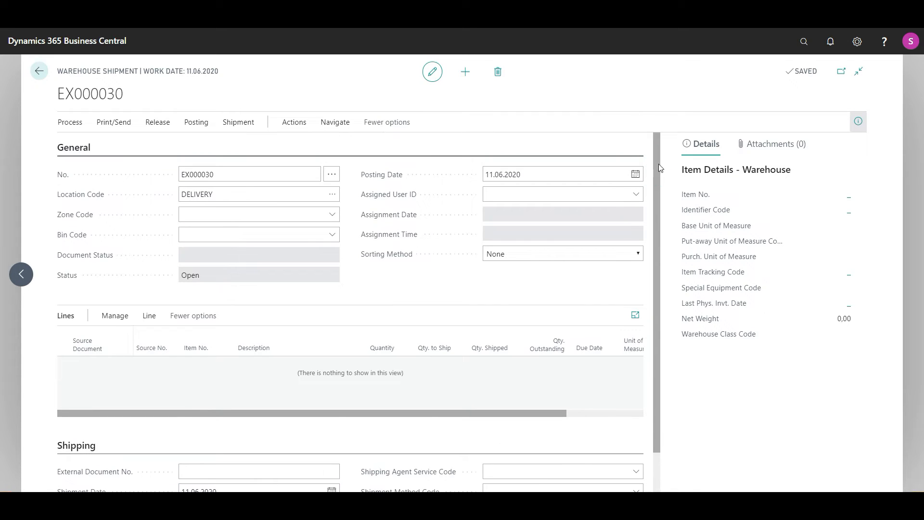
# - Get source documents, preview the customers of orders 1036 and 1037, and add sales order 1035
pyautogui.click(71, 122)
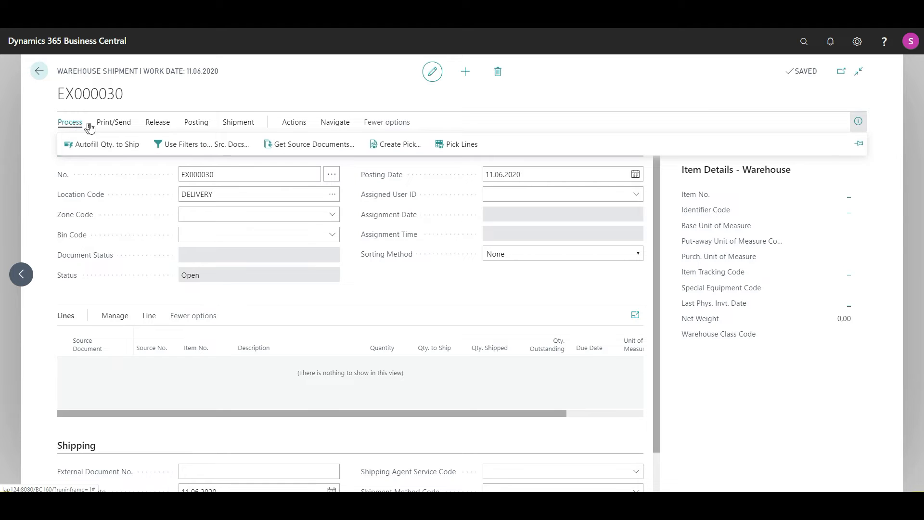
pyautogui.click(299, 144)
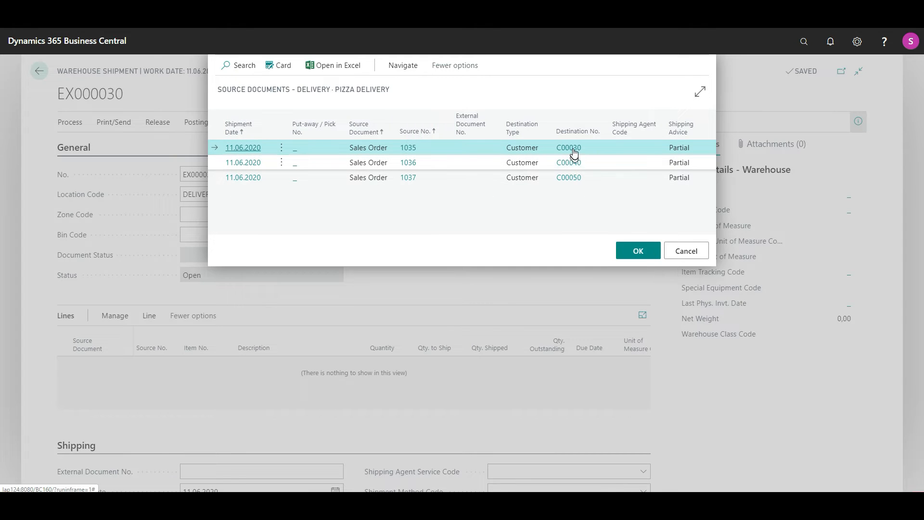
pyautogui.moveTo(576, 158)
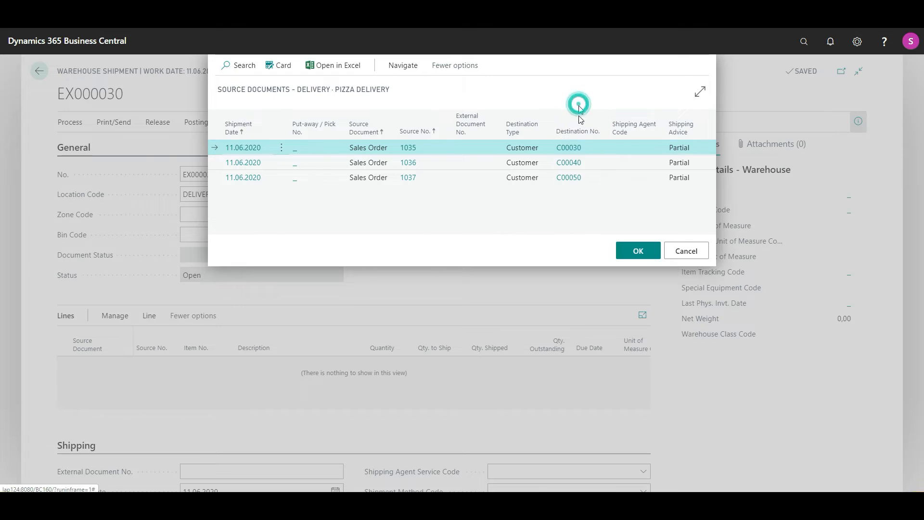
pyautogui.click(580, 164)
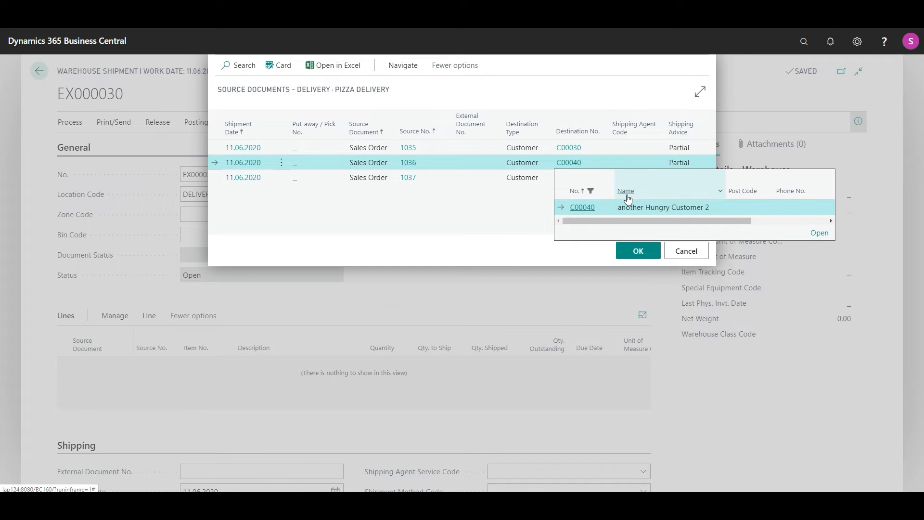
pyautogui.click(568, 96)
pyautogui.click(576, 182)
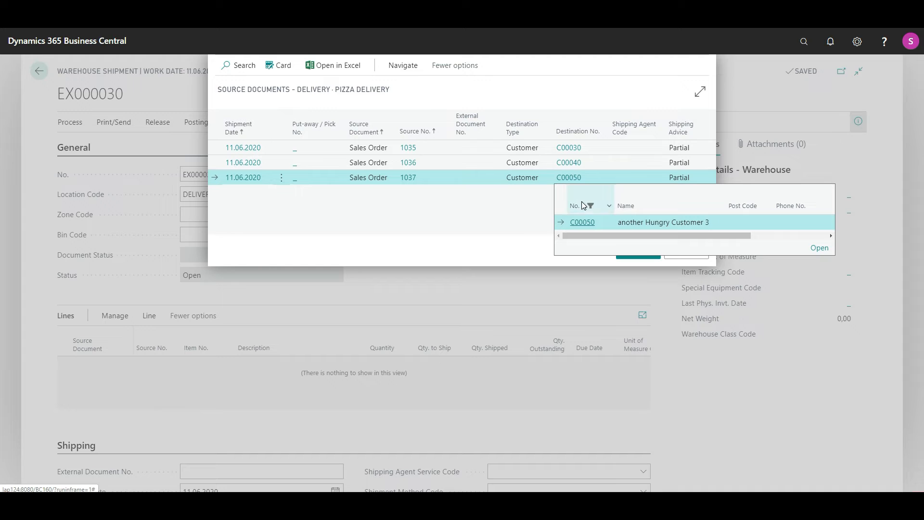
pyautogui.click(563, 82)
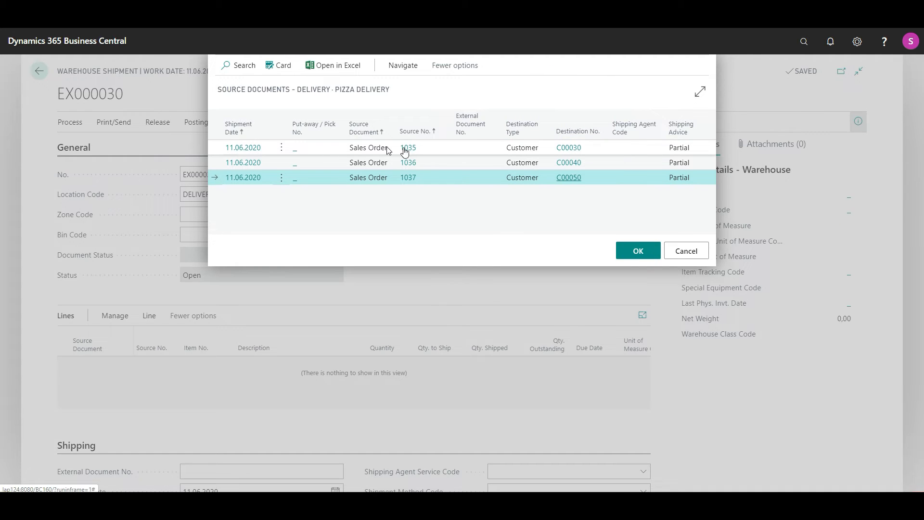
pyautogui.click(374, 151)
pyautogui.click(635, 251)
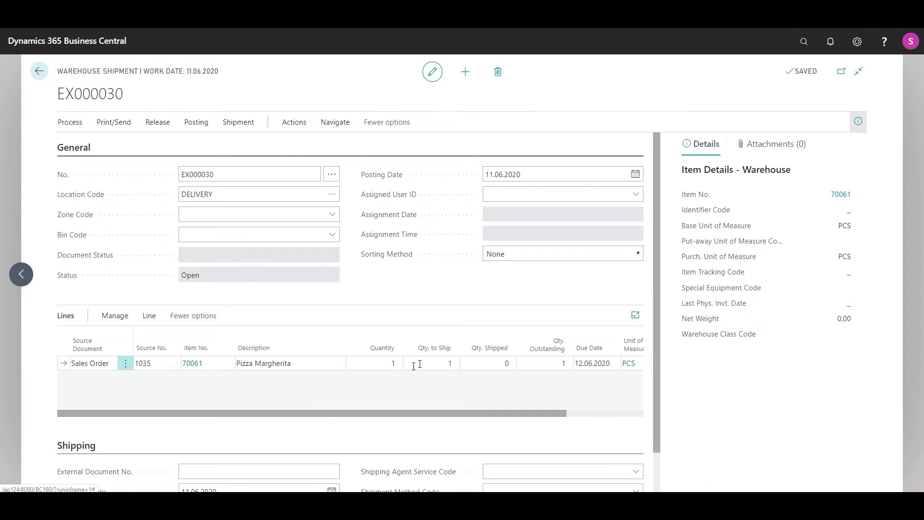
# - Post shipment EX000030 as Ship only for 1 PCS Pizza Margherita and acknowledge the posting
pyautogui.click(434, 362)
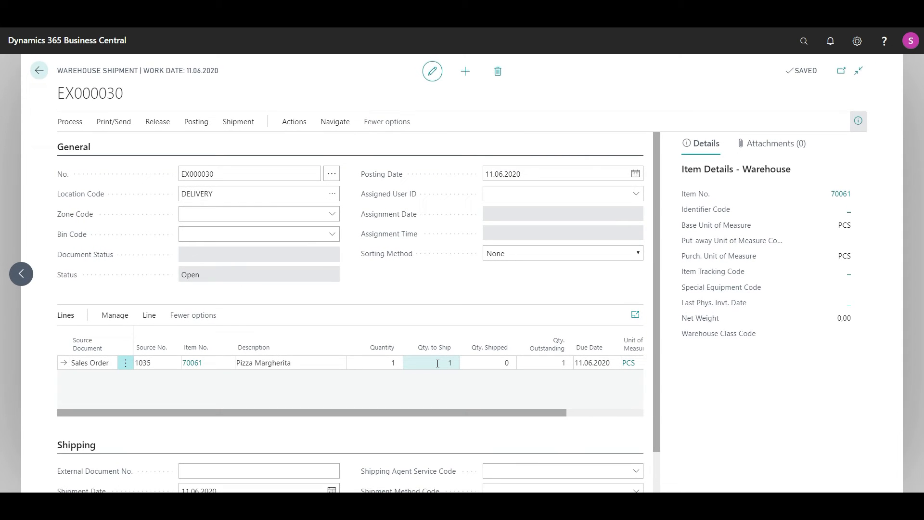
pyautogui.click(198, 123)
pyautogui.click(107, 144)
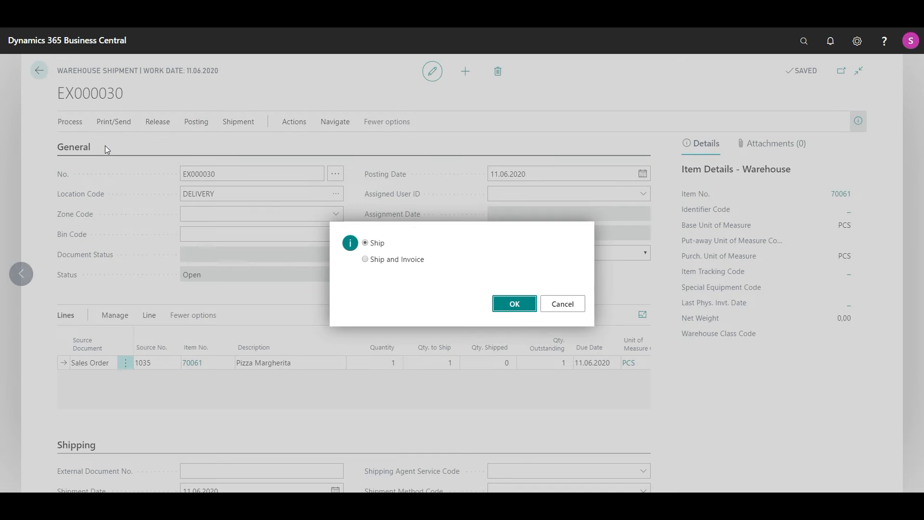
pyautogui.click(502, 304)
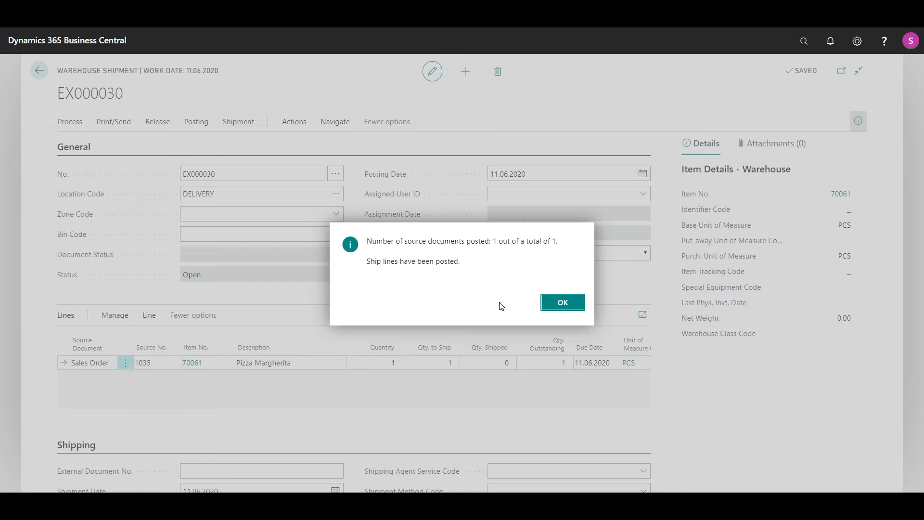
pyautogui.click(563, 308)
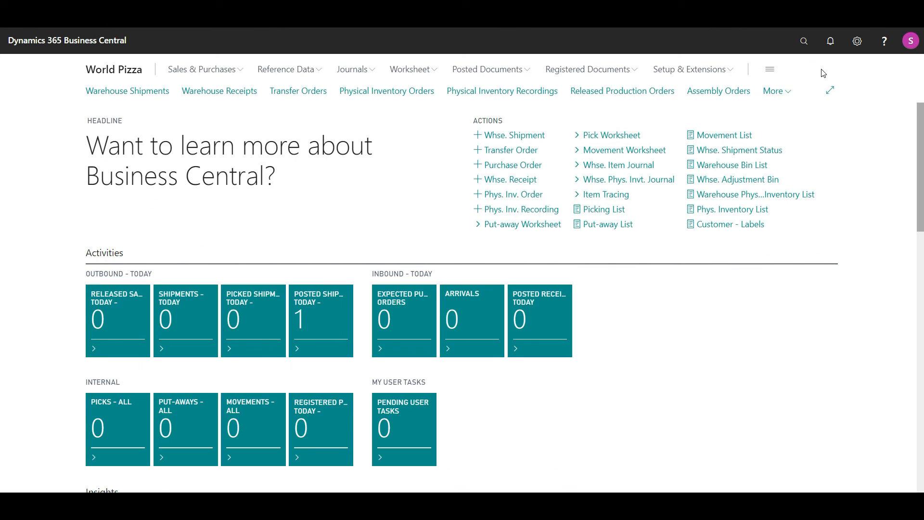
# - Switch the role in My Settings to Sales Order Processor
pyautogui.click(856, 42)
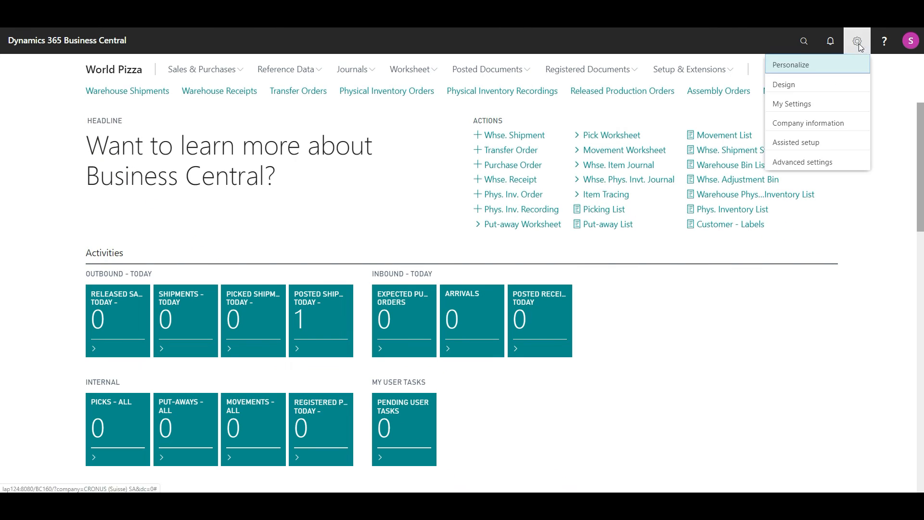
pyautogui.click(793, 102)
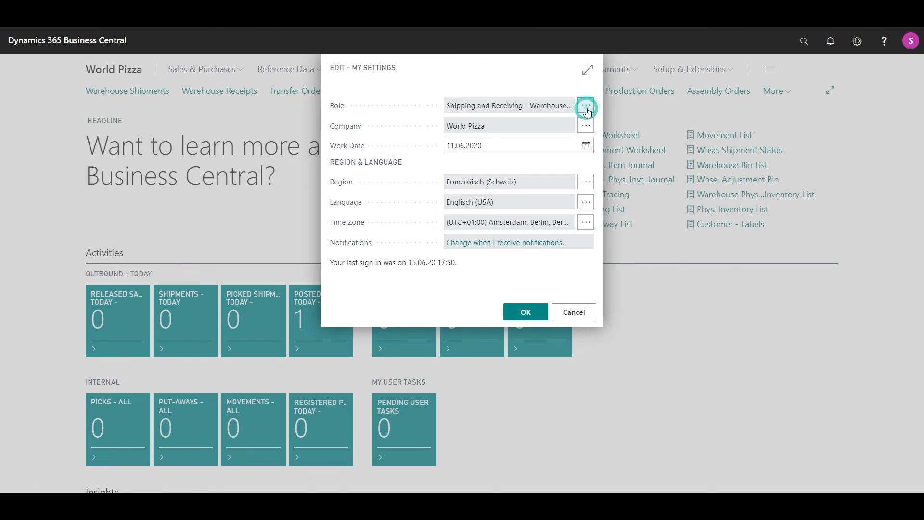
pyautogui.click(586, 104)
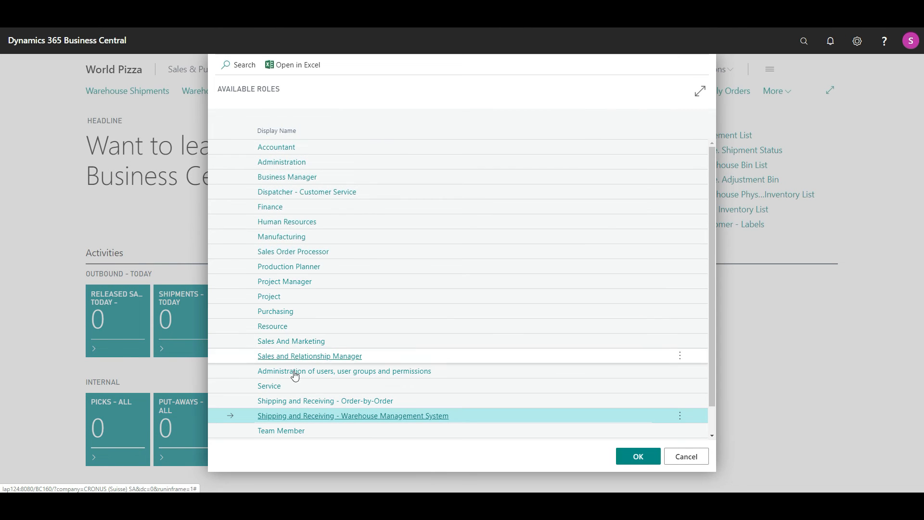
pyautogui.click(299, 258)
pyautogui.click(522, 310)
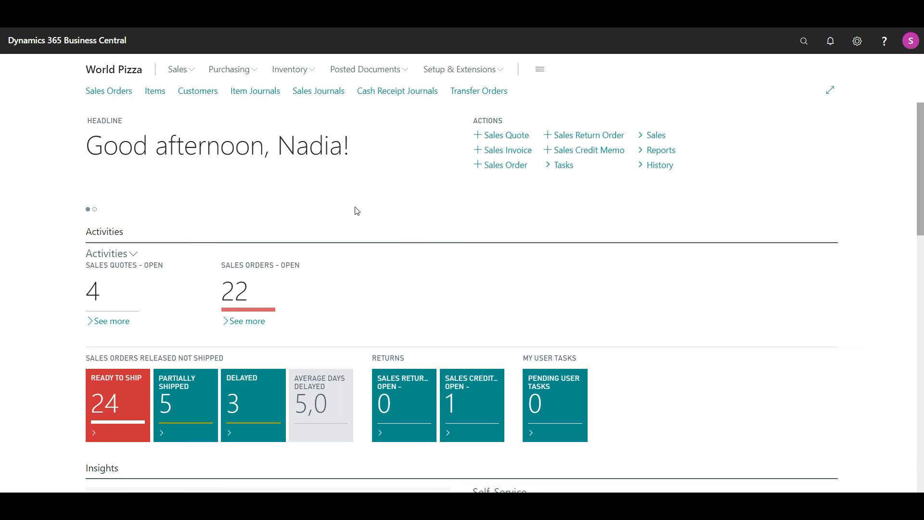
# - Open sales order 1035 and show Quantity Shipped 1 on its Pizza Margherita line
pyautogui.click(120, 97)
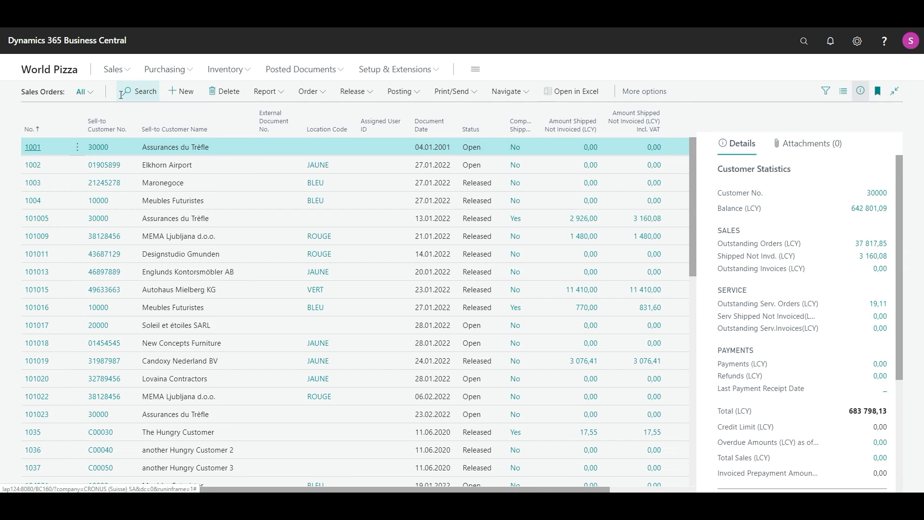
pyautogui.moveTo(692, 189); pyautogui.dragTo(690, 213)
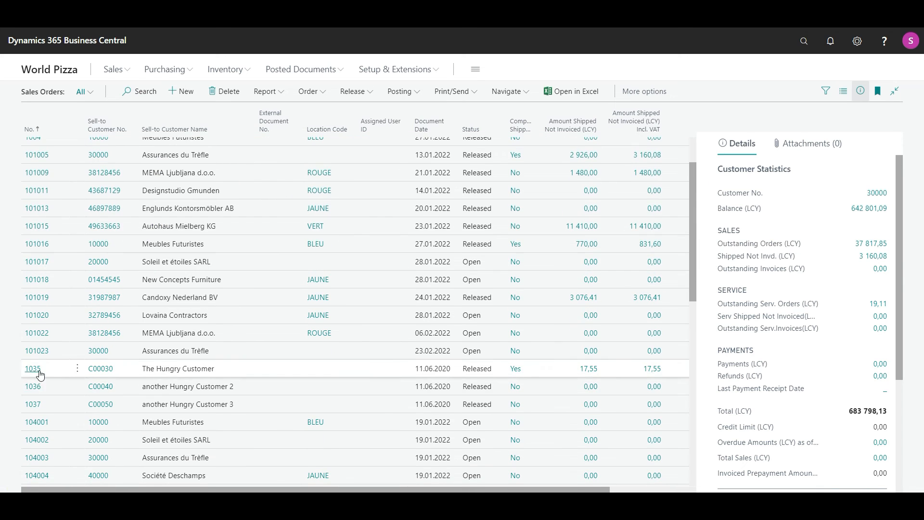
pyautogui.click(35, 371)
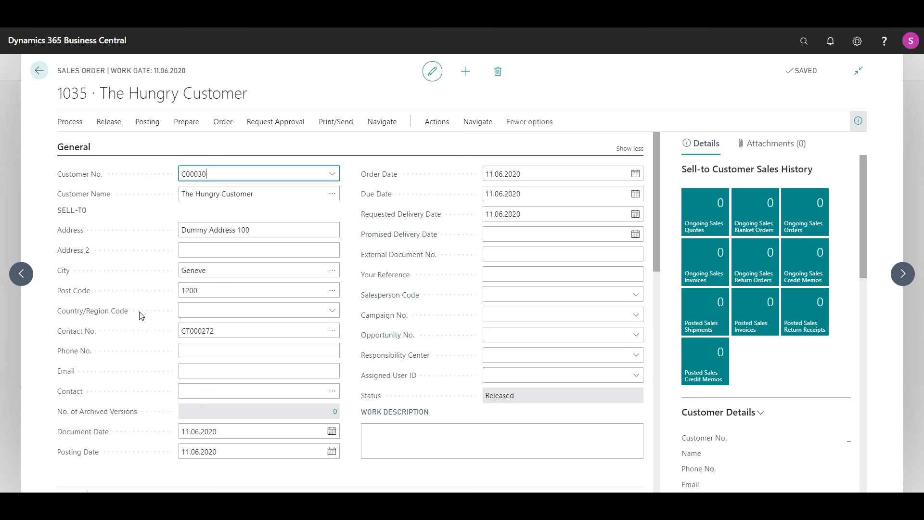
pyautogui.scroll(-5, 140, 314)
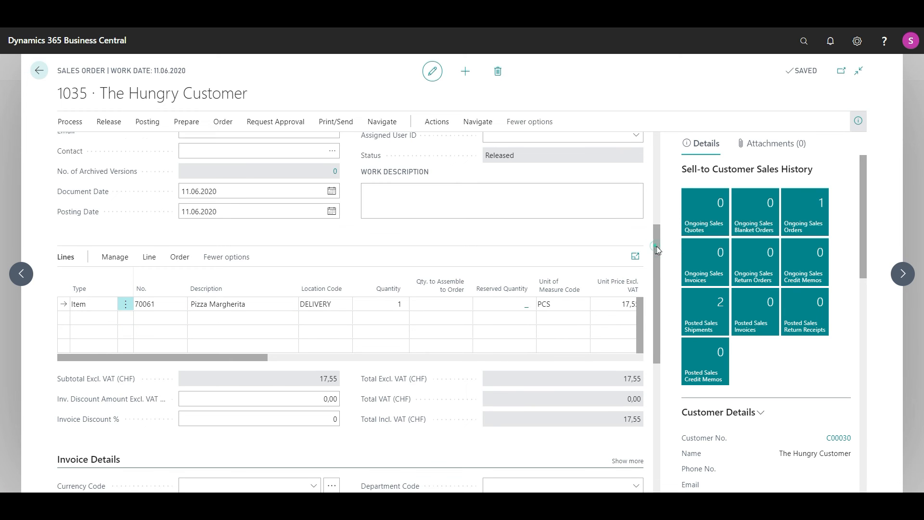
pyautogui.moveTo(655, 247); pyautogui.dragTo(654, 244)
pyautogui.moveTo(223, 366); pyautogui.dragTo(368, 380)
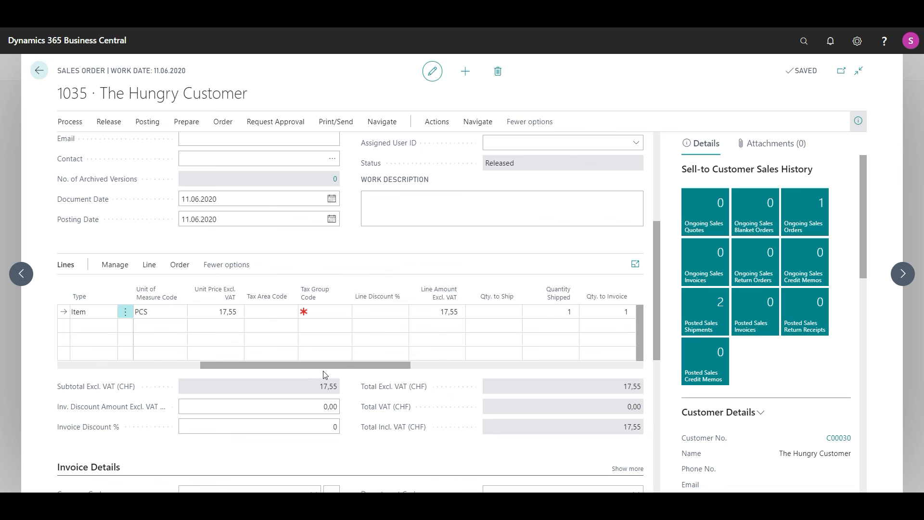
pyautogui.click(413, 371)
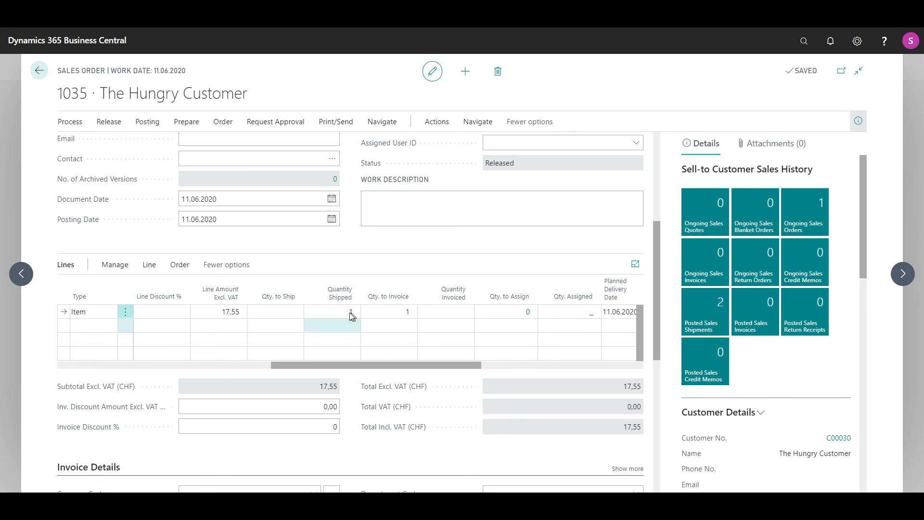
# - Review posted shipment 102044 for order 1035, then return to the order
pyautogui.click(381, 122)
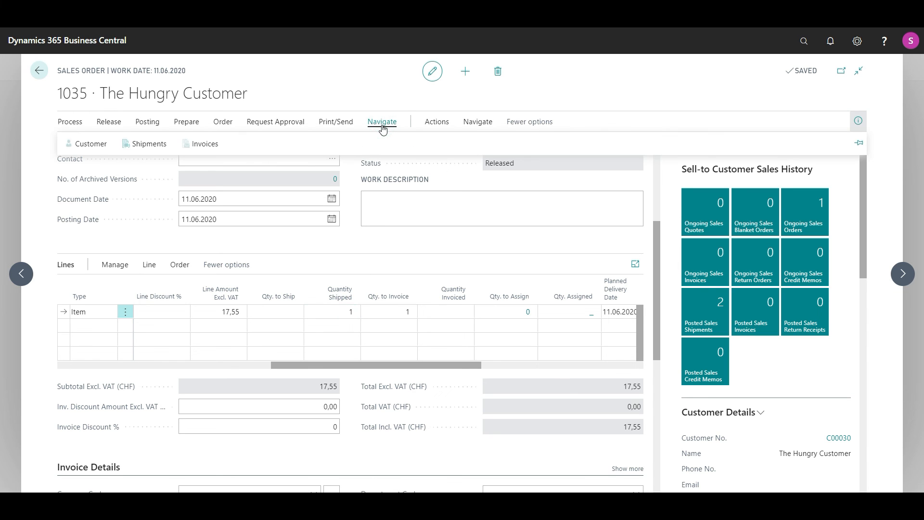
pyautogui.click(163, 143)
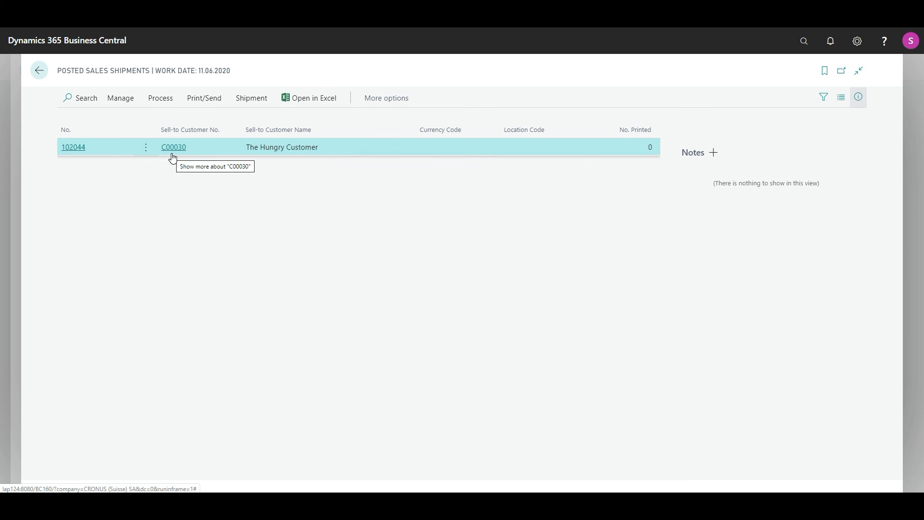
pyautogui.click(40, 73)
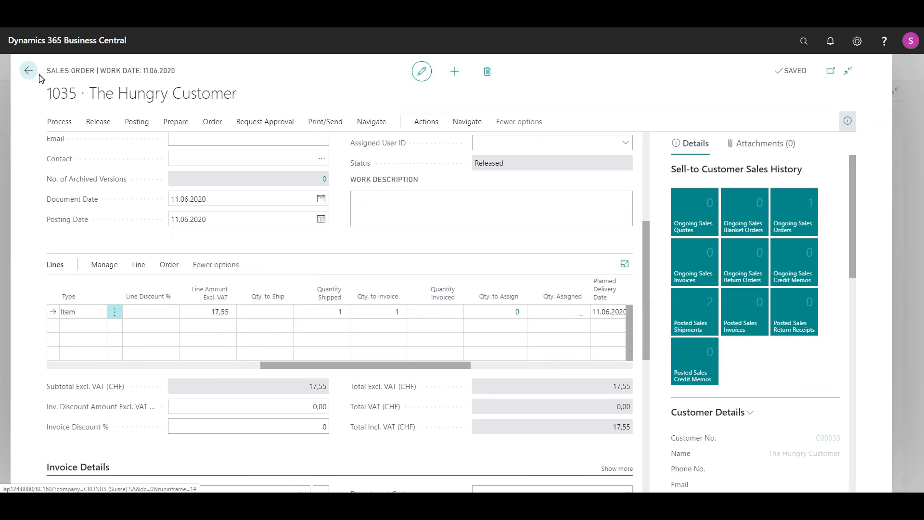
# - Scroll the order lines back left and close the order to the Sales Orders list
pyautogui.click(235, 366)
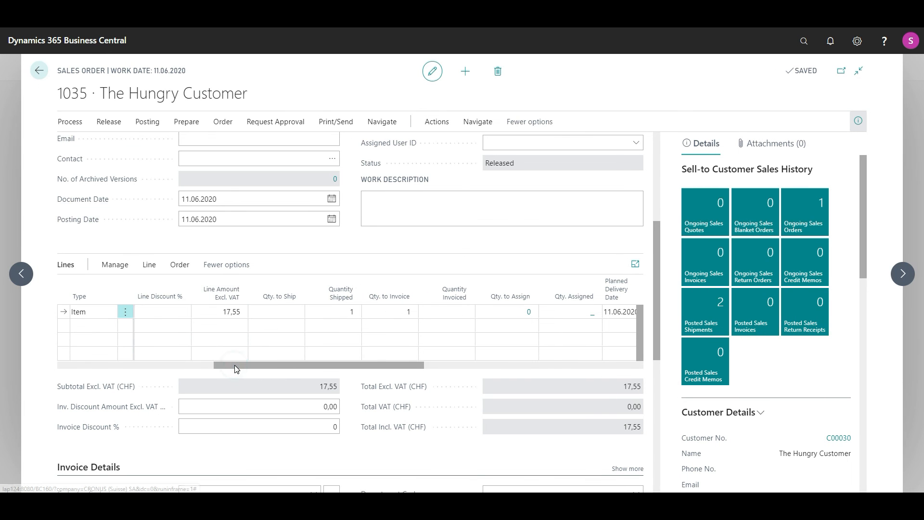
pyautogui.moveTo(236, 368); pyautogui.dragTo(154, 369)
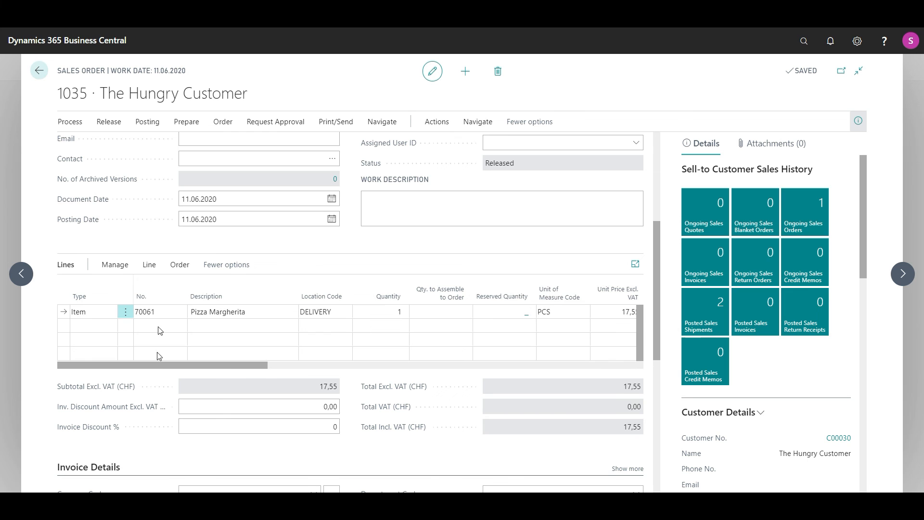
pyautogui.click(45, 82)
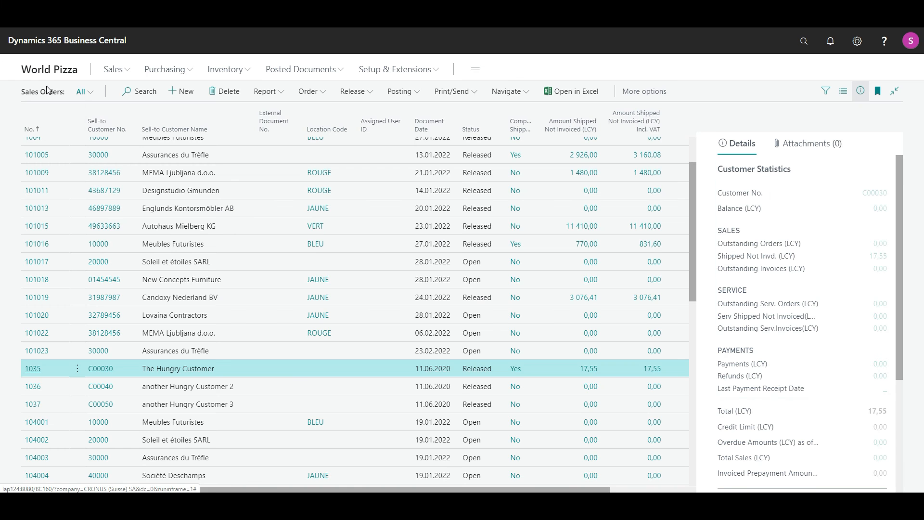